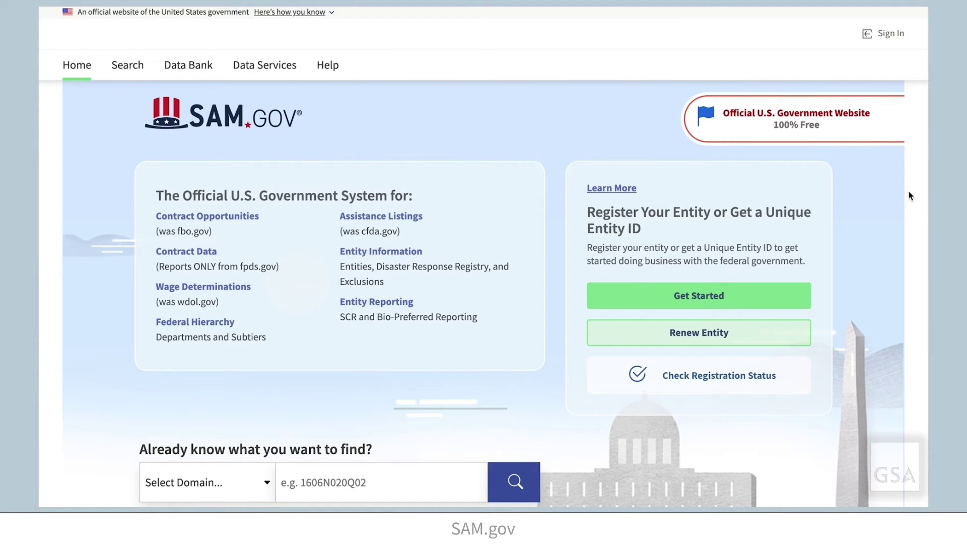
- Start signing in to SAM.gov and accept the U.S. Government System terms
left_click(879, 47)
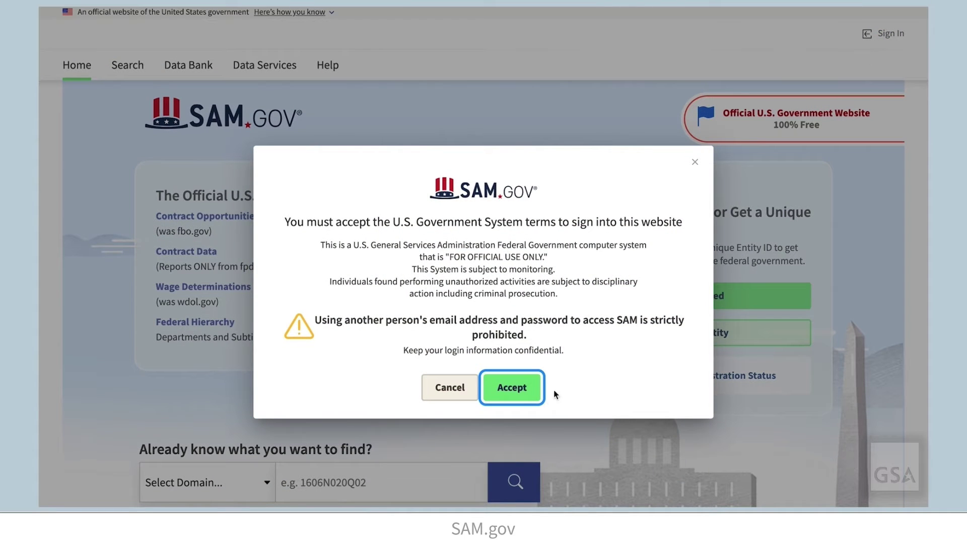
left_click(528, 399)
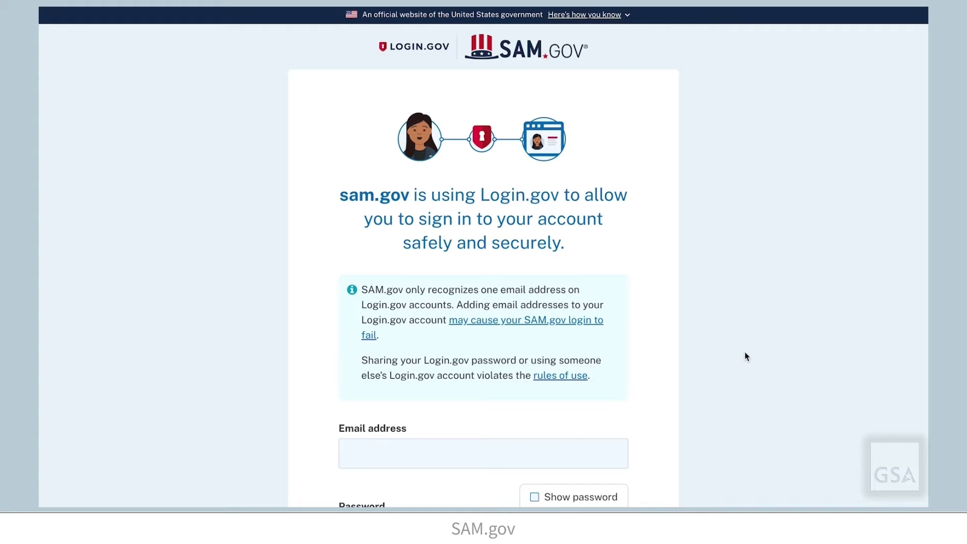
- Choose to create a new Login.gov account from the sign-in page
scroll(747, 356, "down", 4)
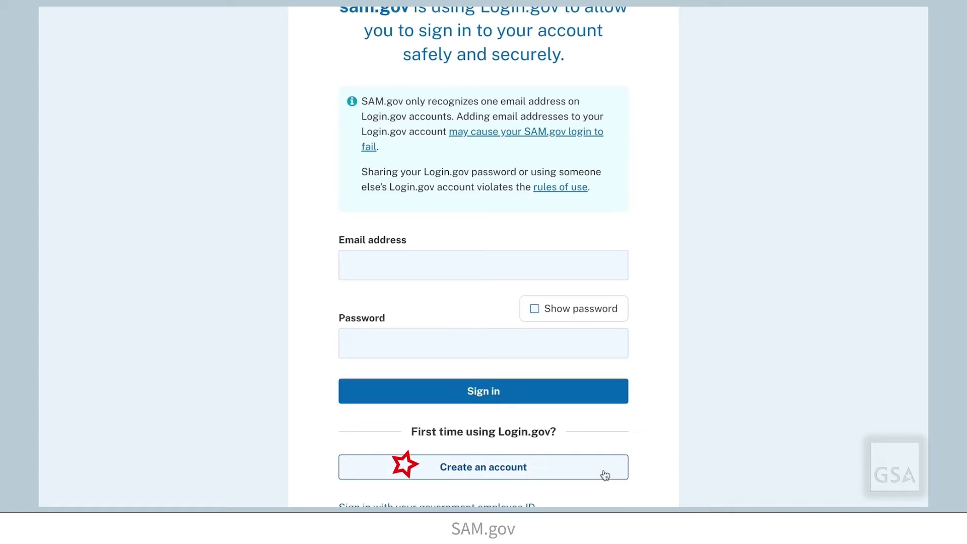
left_click(598, 478)
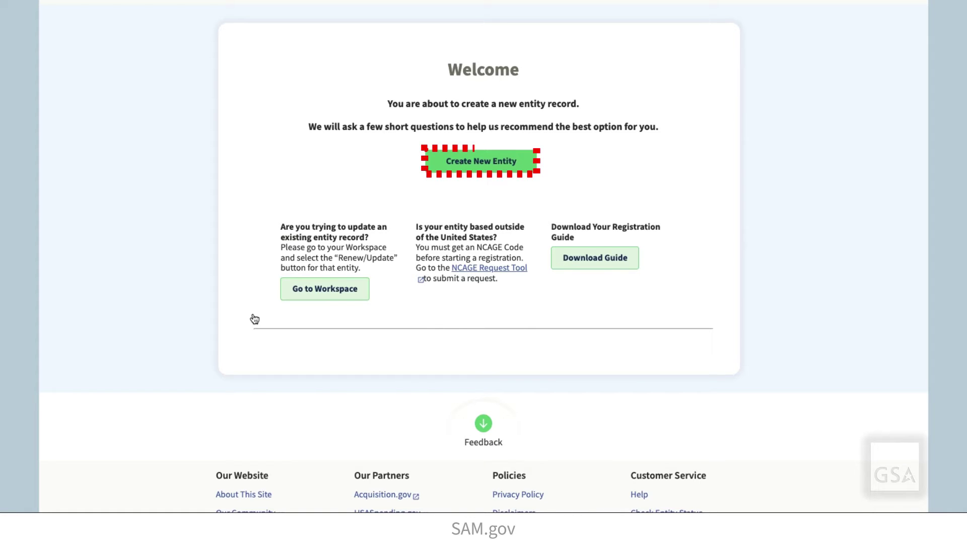
- Create a new entity: funds via another organization, federal government required it, Unique Entity ID Only
left_click(483, 171)
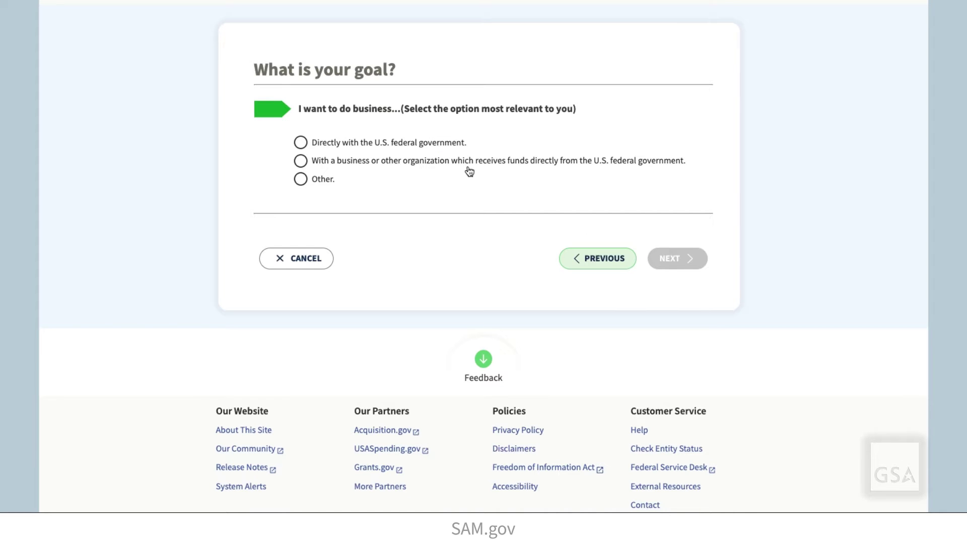
left_click(301, 161)
left_click(295, 277)
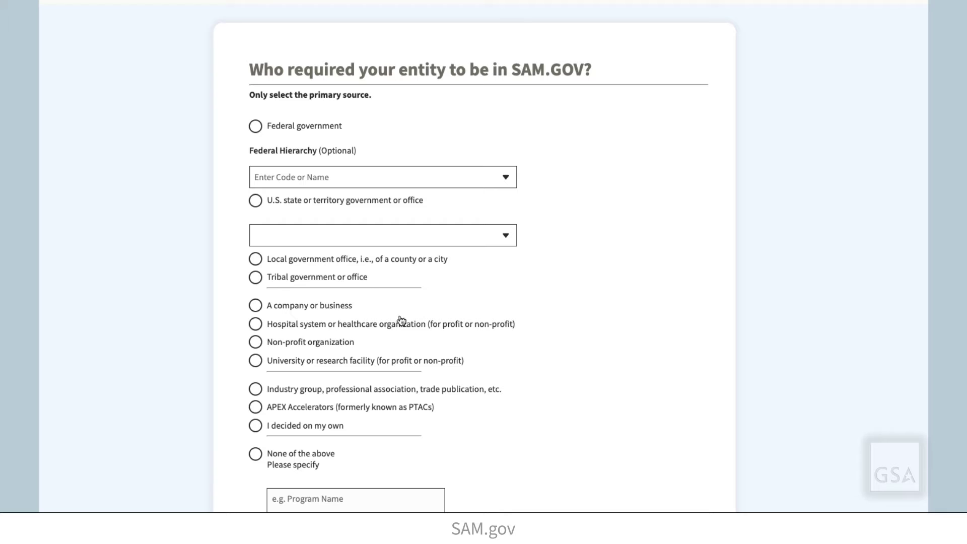
left_click(256, 128)
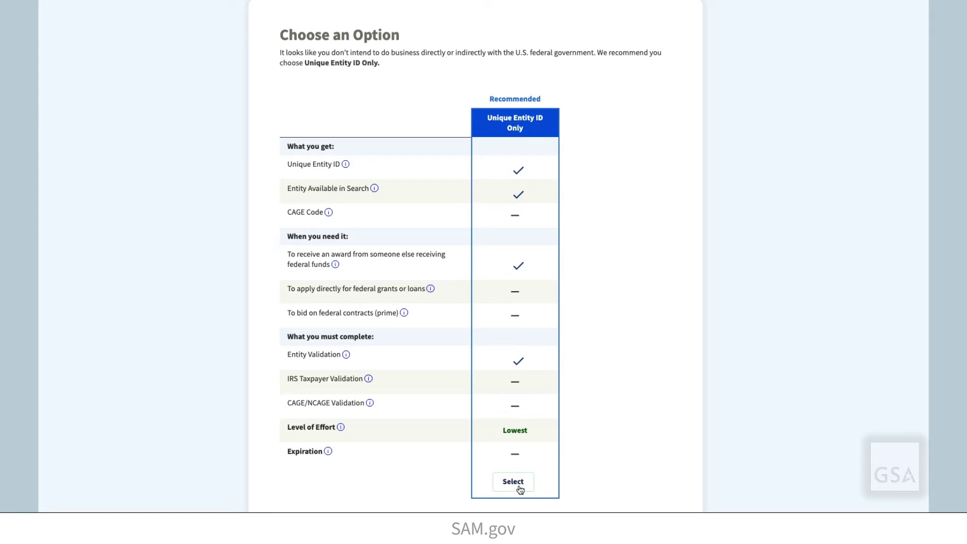
left_click(513, 481)
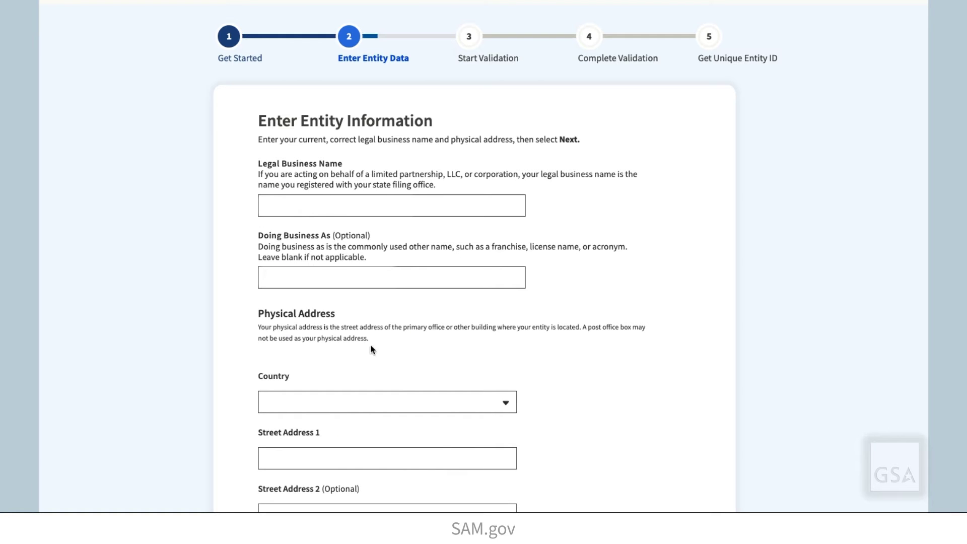
- Paste in the entity's legal business name and doing-business-as name
left_click(298, 206)
key("ctrl+v")
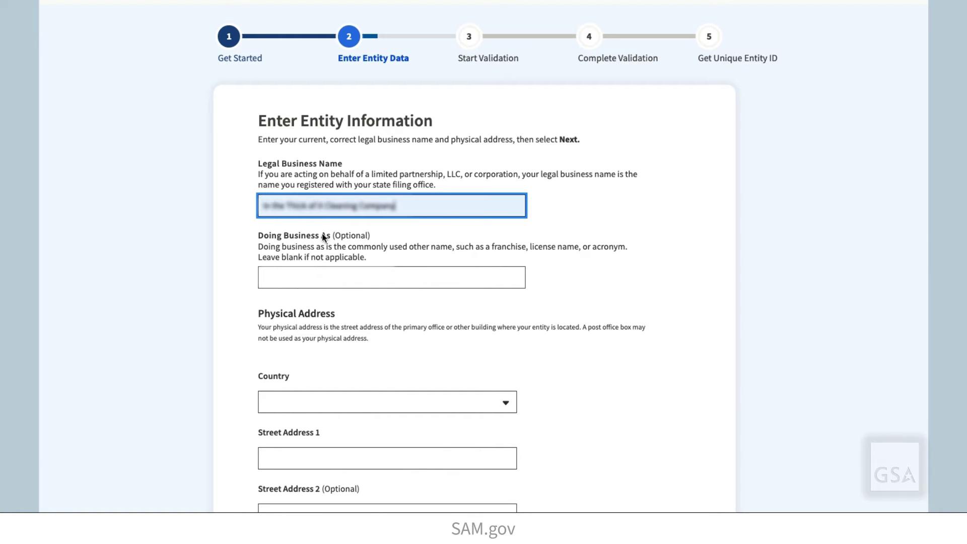
left_click(289, 278)
key("ctrl+v")
- Set the country to UNITED STATES and Street Address 1 to 1234
left_click(284, 401)
left_click(284, 421)
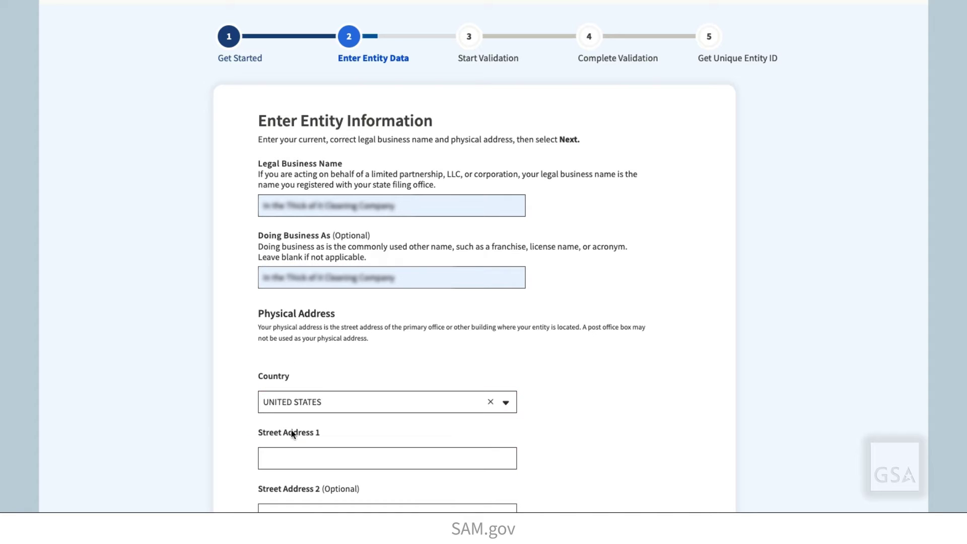
left_click(292, 507)
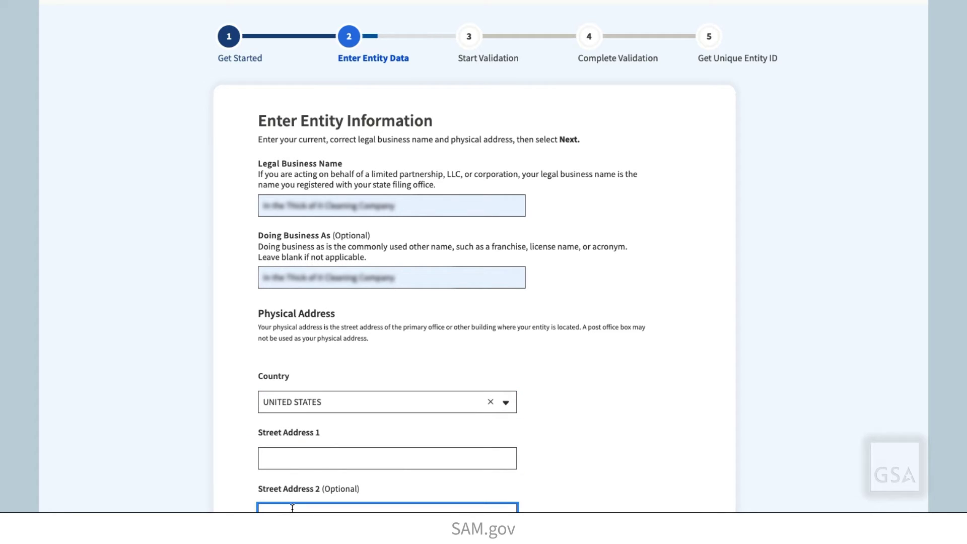
left_click(289, 459)
type("1234")
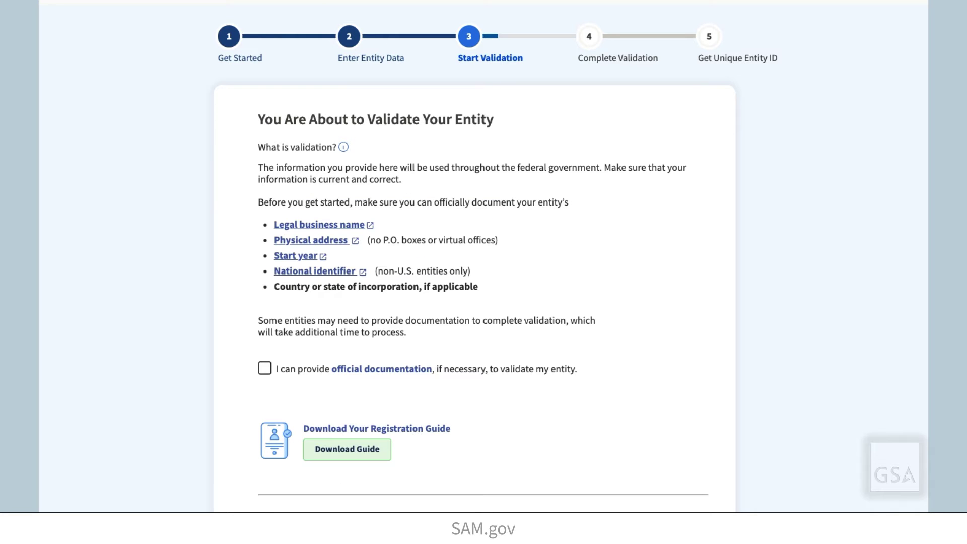
- Confirm that official documentation for the entity can be provided
left_click(269, 371)
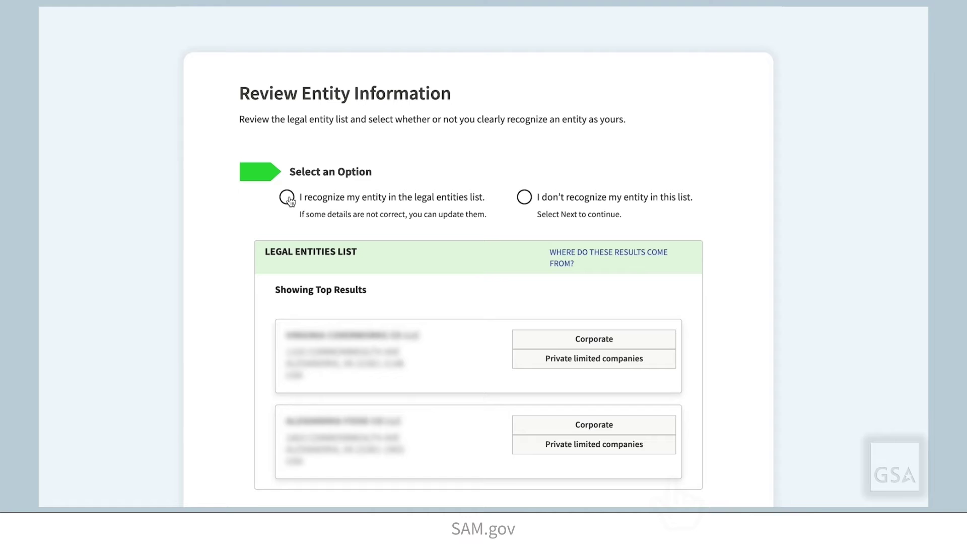
- Recognize and select the first listed legal entity, then answer that all details are correct
left_click(287, 198)
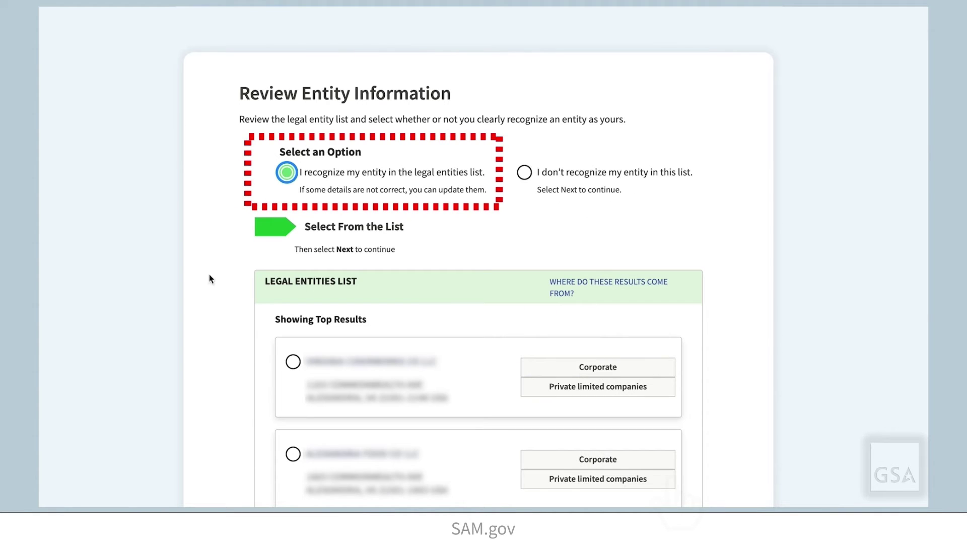
left_click(293, 361)
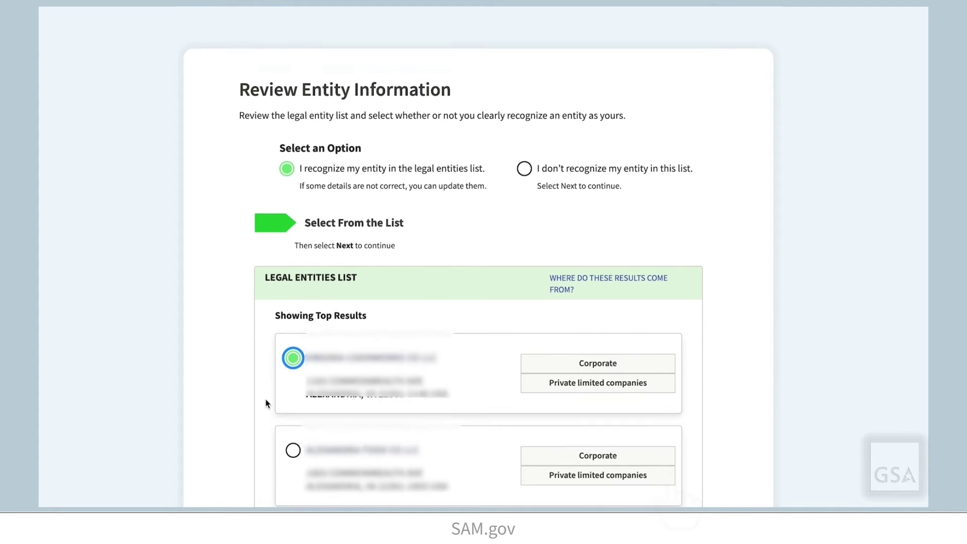
scroll(265, 399, "down", 3)
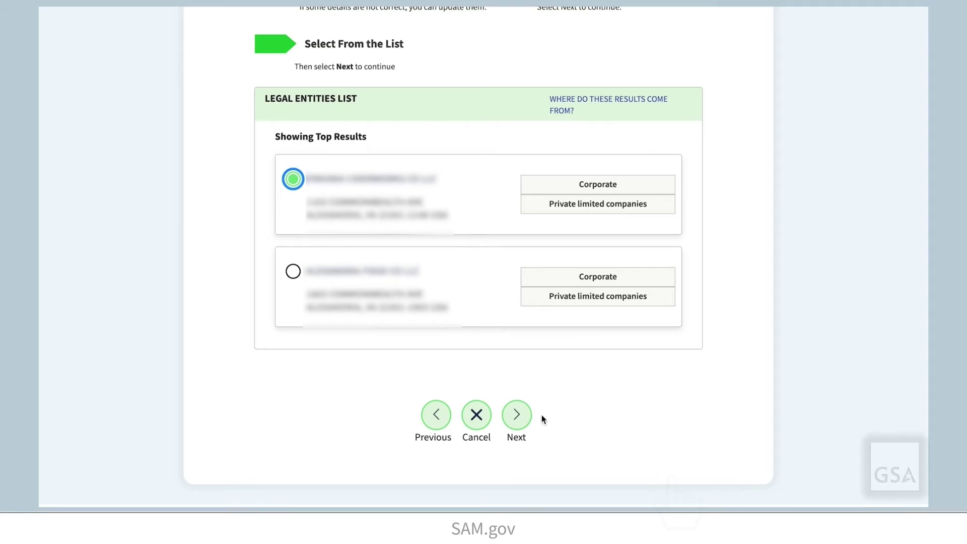
left_click(524, 418)
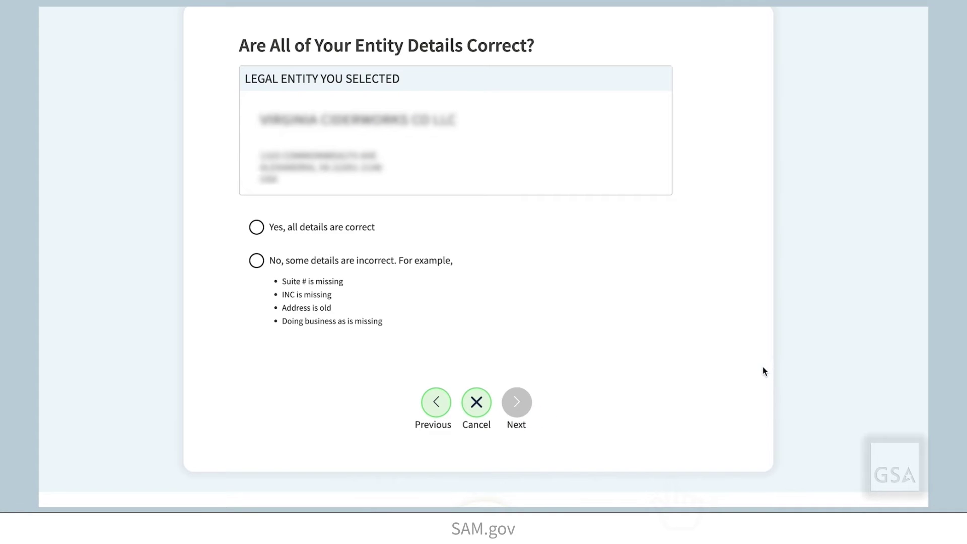
scroll(871, 342, "up", 1)
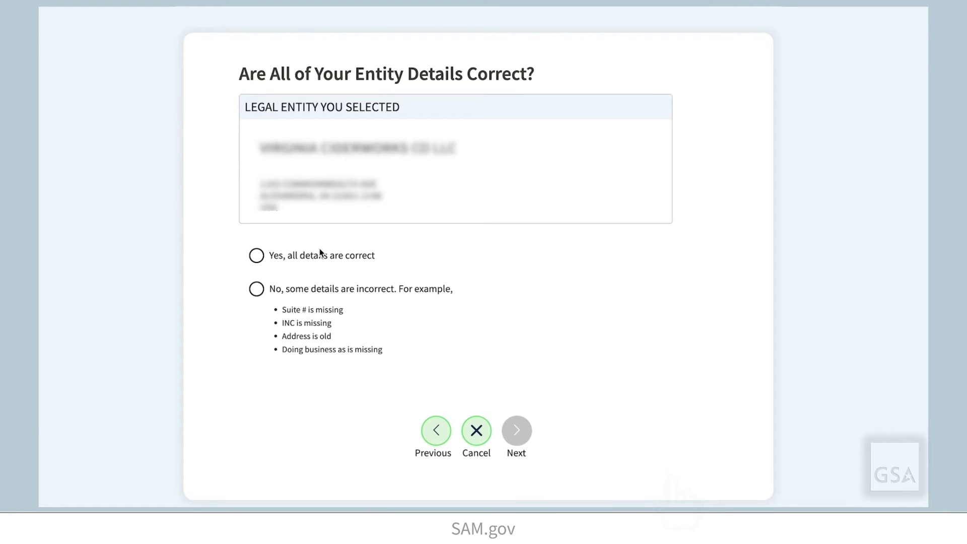
left_click(257, 258)
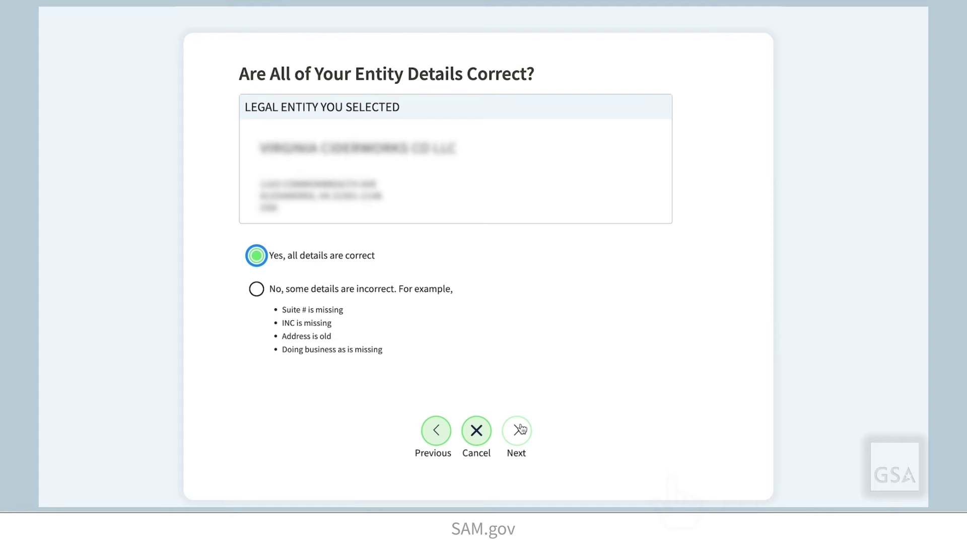
- Enter Start Year 2016 and State of Incorporation Virginia, then continue
left_click(518, 430)
type("2016")
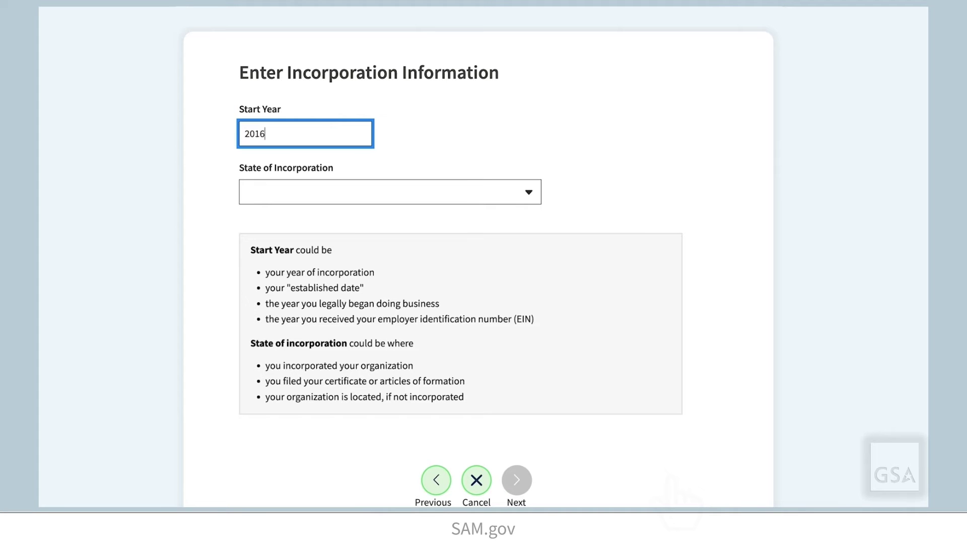
left_click(527, 200)
type("virginia")
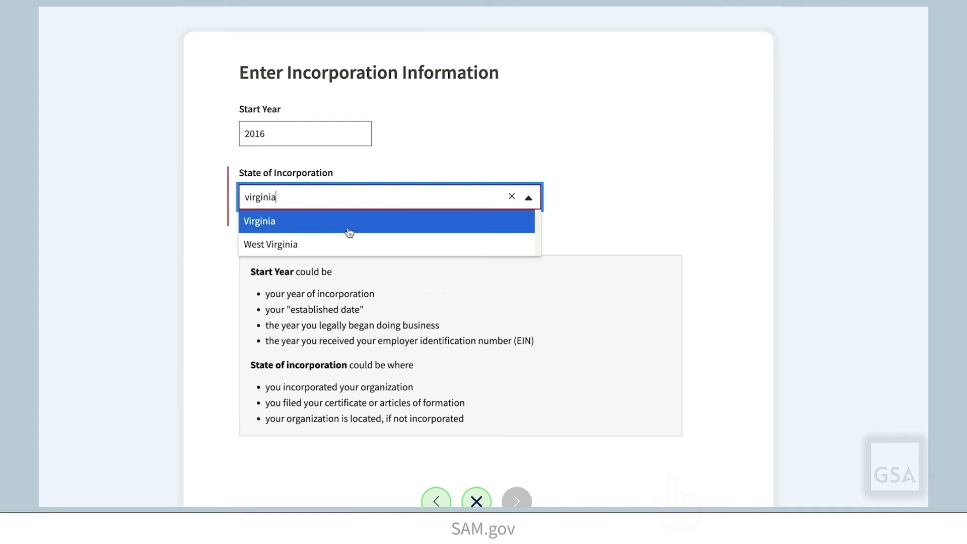
left_click(345, 224)
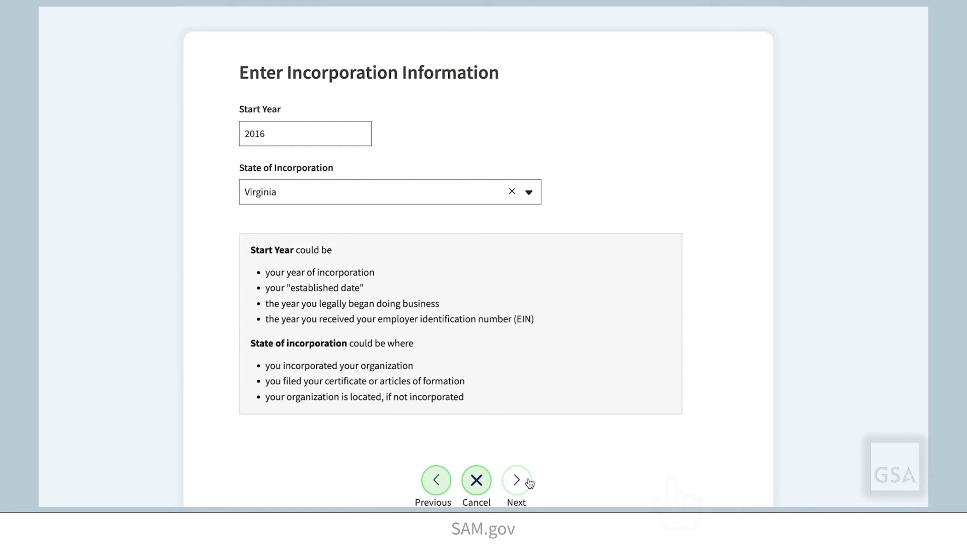
left_click(528, 473)
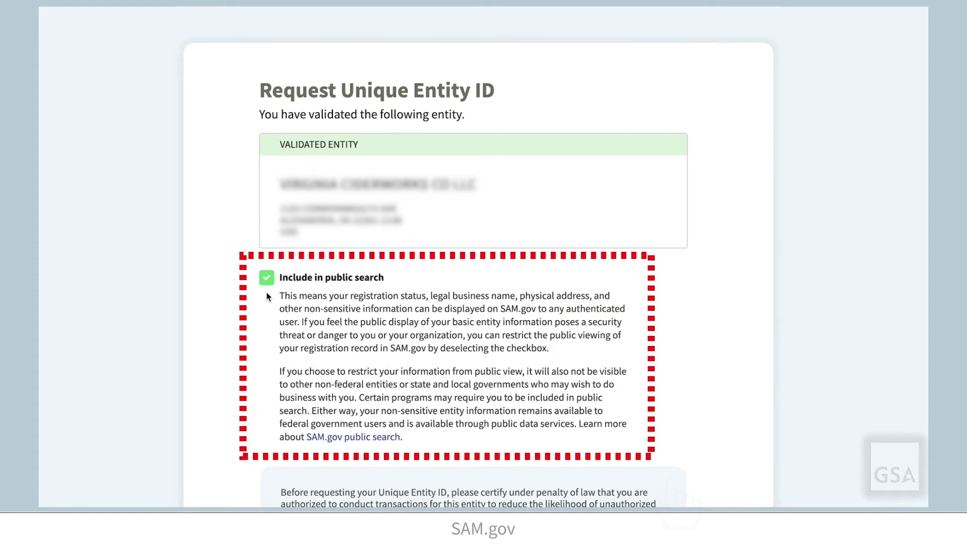
- Certify authority to act for the entity and request its Unique Entity ID
scroll(267, 296, "down", 2)
scroll(267, 296, "down", 4)
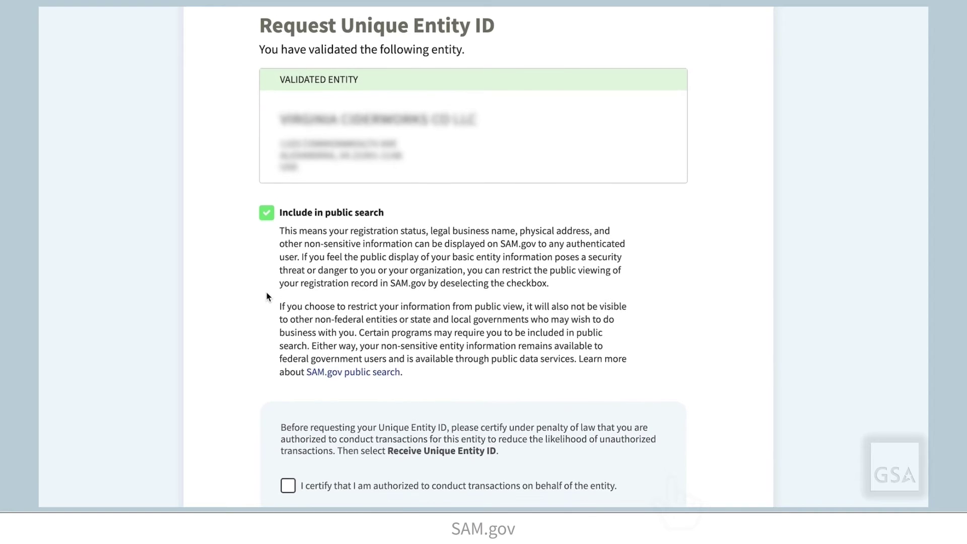
scroll(267, 296, "up", 1)
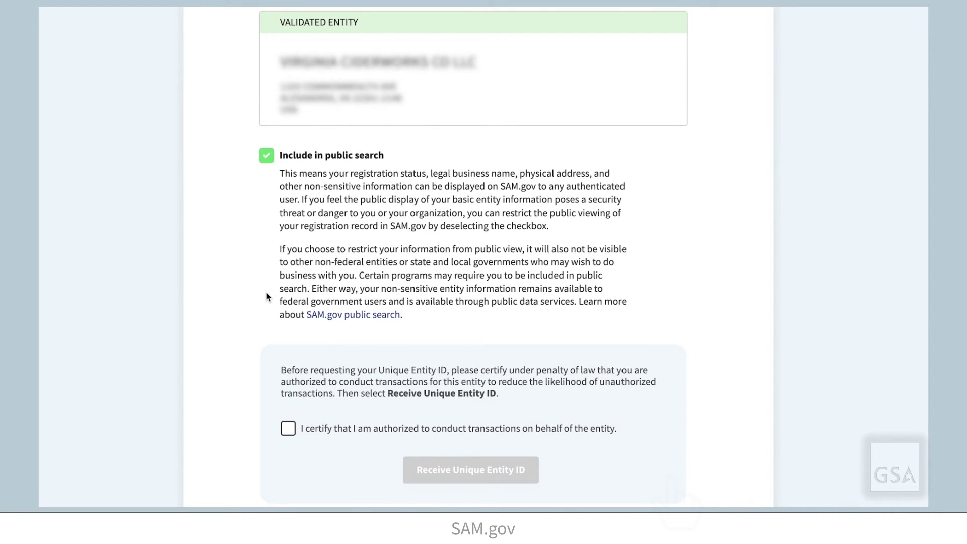
left_click(289, 429)
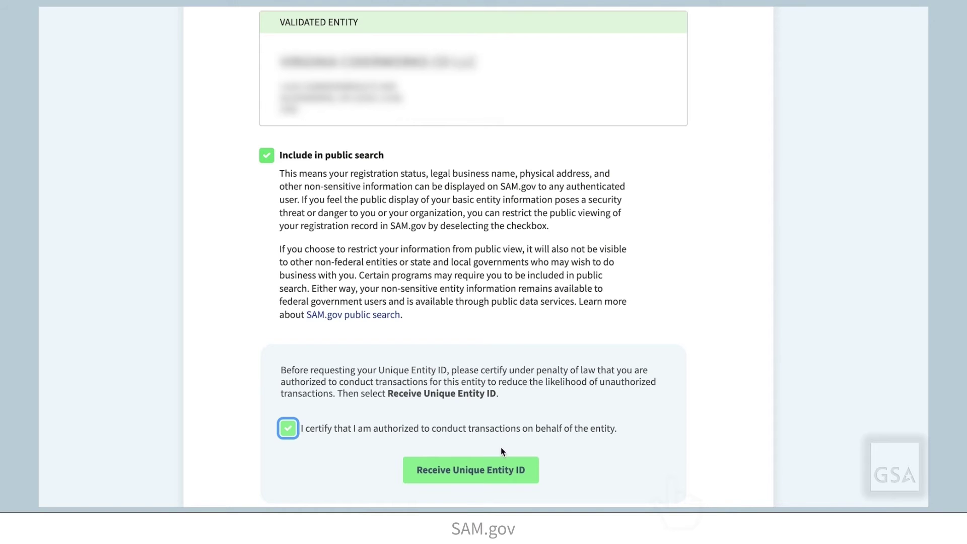
left_click(503, 469)
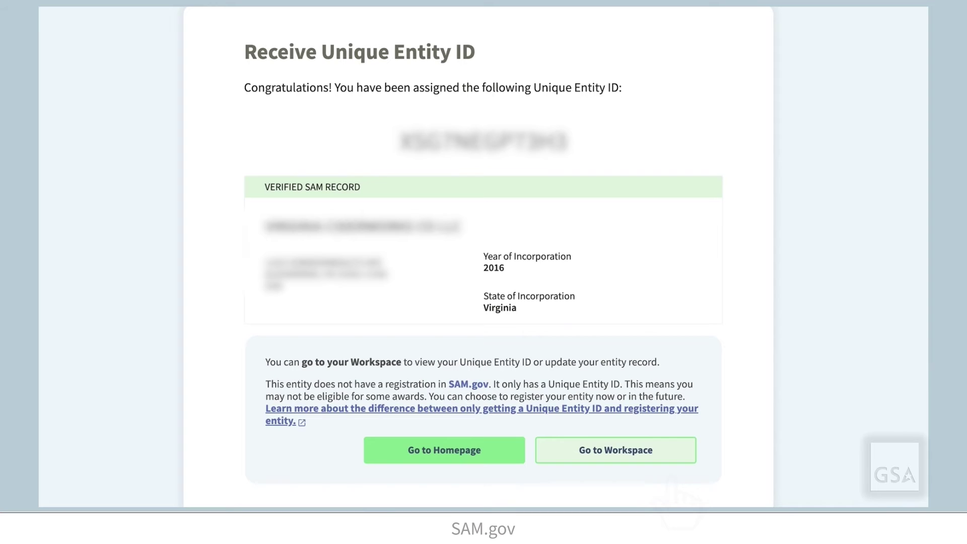
scroll(672, 483, "up", 1)
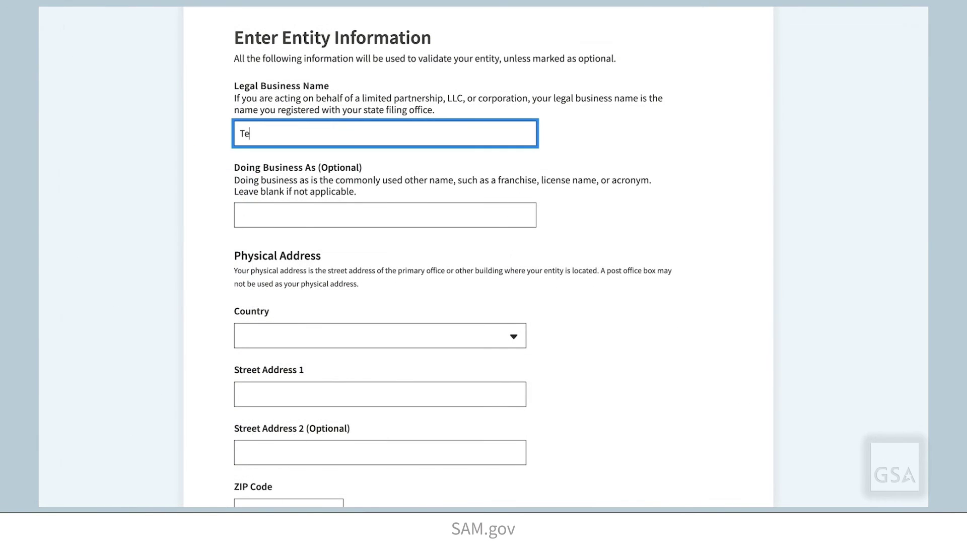
- Enter business name 'st 40', UNITED STATES, 321 Main Street and ZIP 20006
type("st 40")
left_click(512, 337)
left_click(503, 361)
key("Tab")
type("321 Main Street")
left_click(312, 504)
type("20006")
scroll(632, 460, "down", 3)
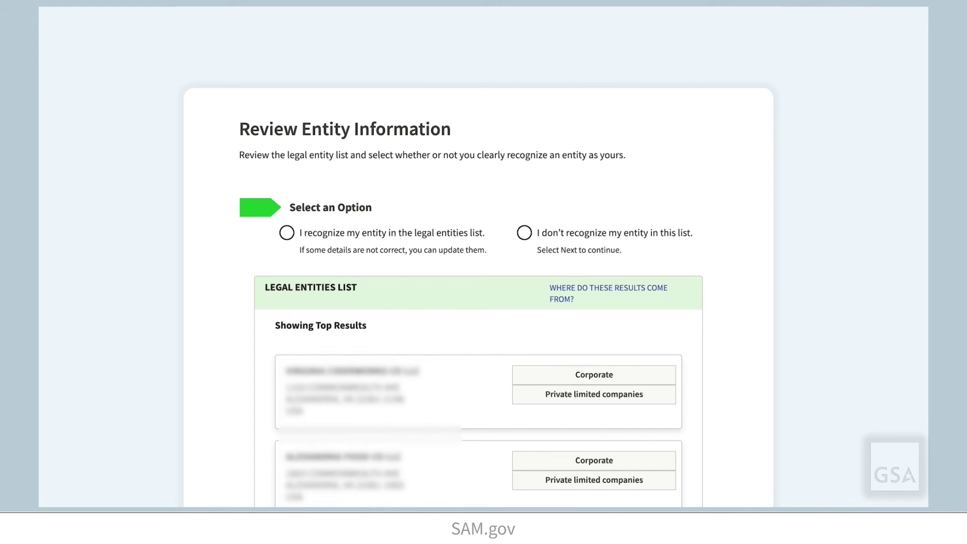
- Mark the entity as recognized, choose the first legal entity, and continue
left_click(287, 233)
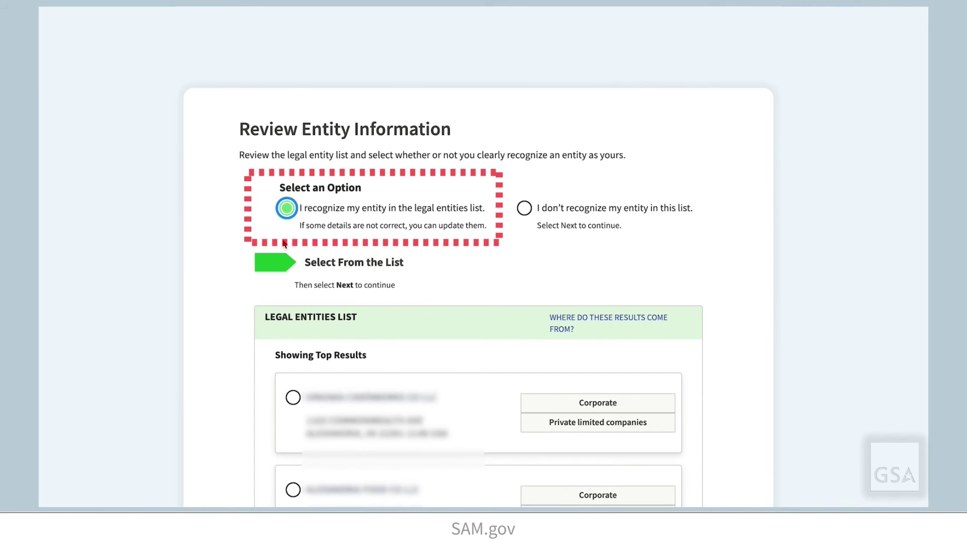
left_click(292, 397)
scroll(272, 433, "down", 1)
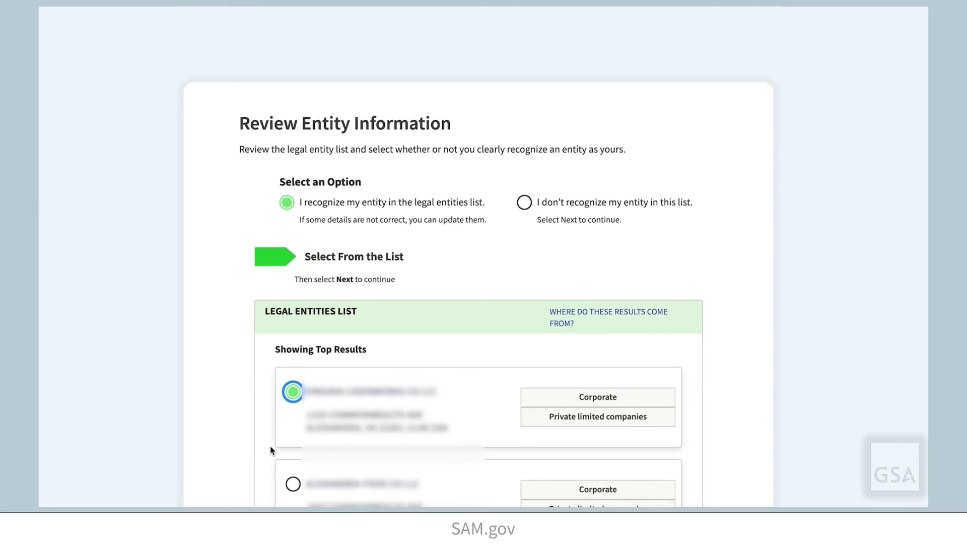
scroll(270, 448, "down", 2)
left_click(517, 482)
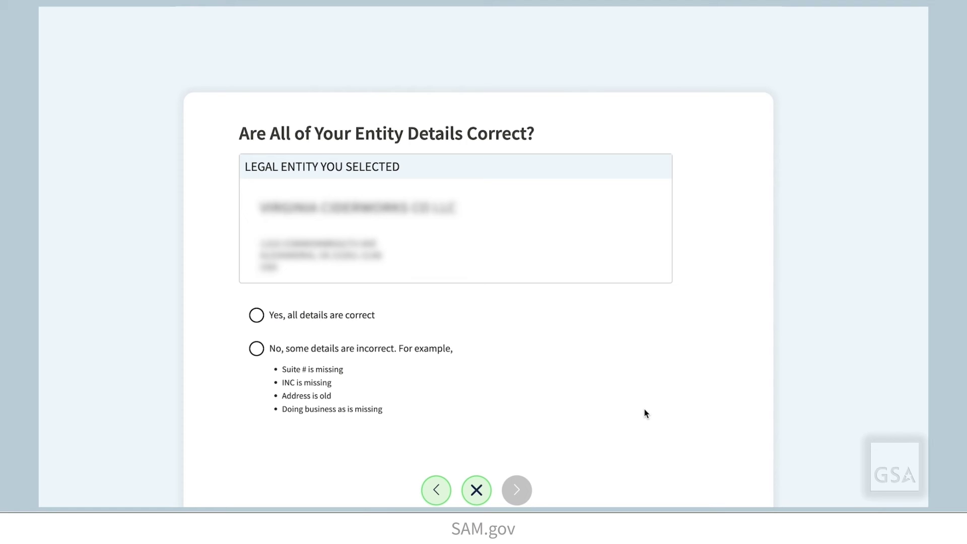
- Report that some entity details are incorrect and choose to update the physical address
left_click(256, 348)
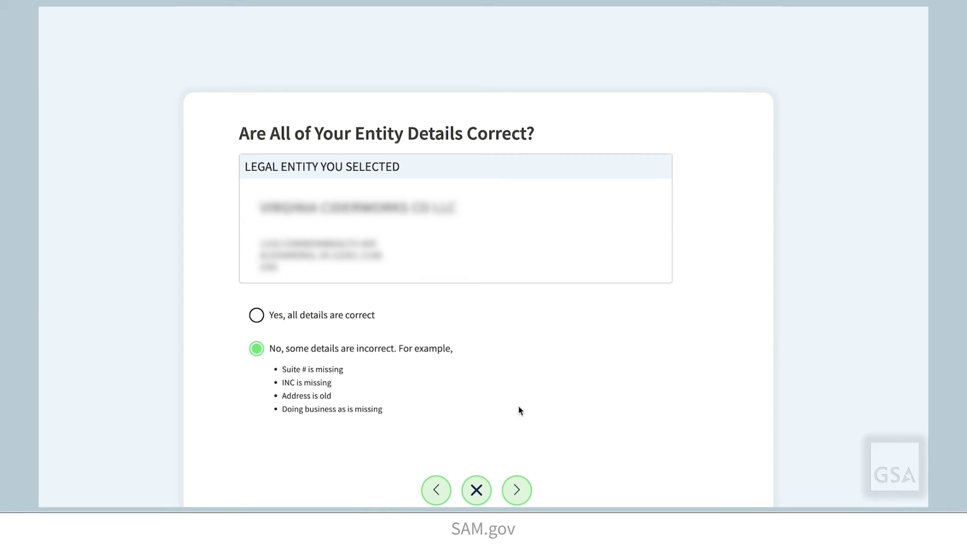
left_click(519, 495)
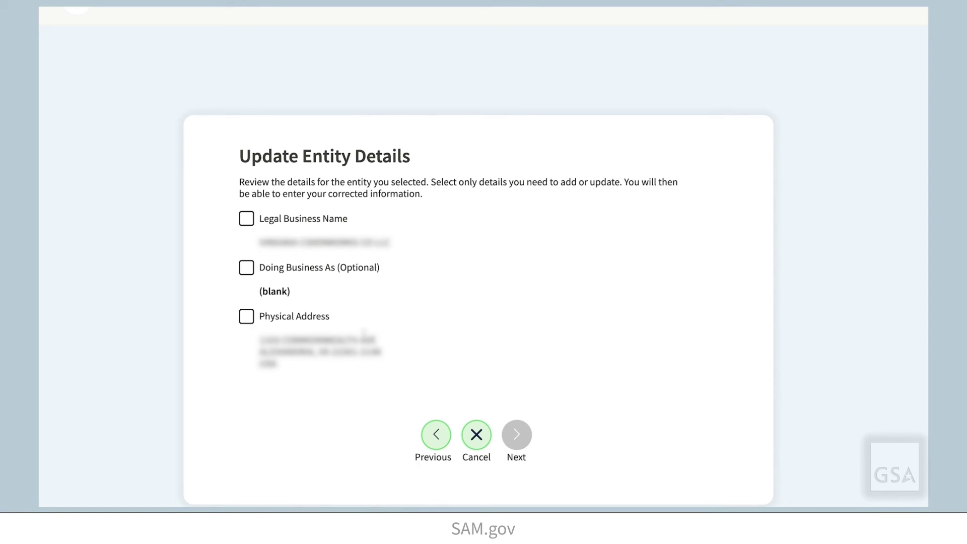
left_click(247, 317)
scroll(211, 407, "down", 4)
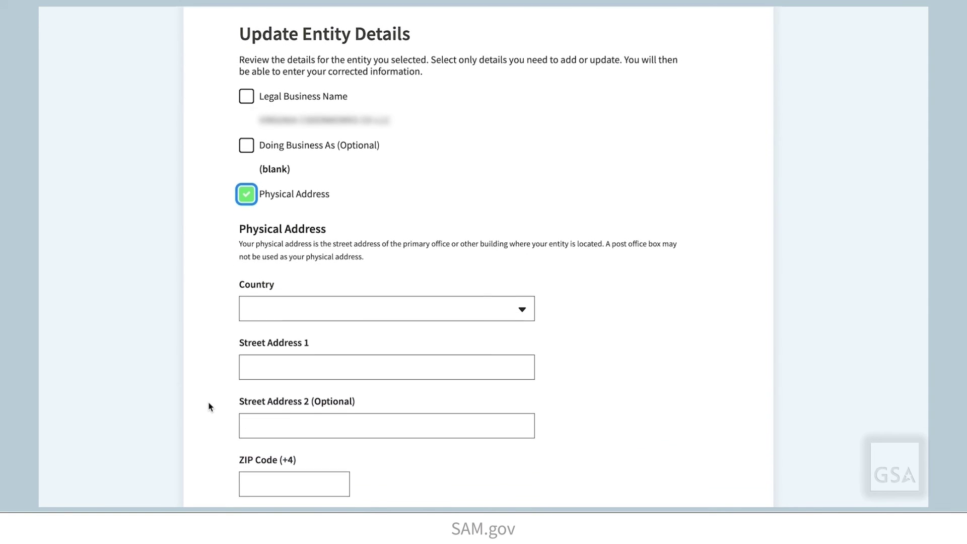
- Set the country to United States, Street Address 2 to 'Suite A', and ZIP code 22301
left_click(353, 197)
left_click(334, 222)
left_click(322, 257)
left_click(323, 312)
type("Suite A")
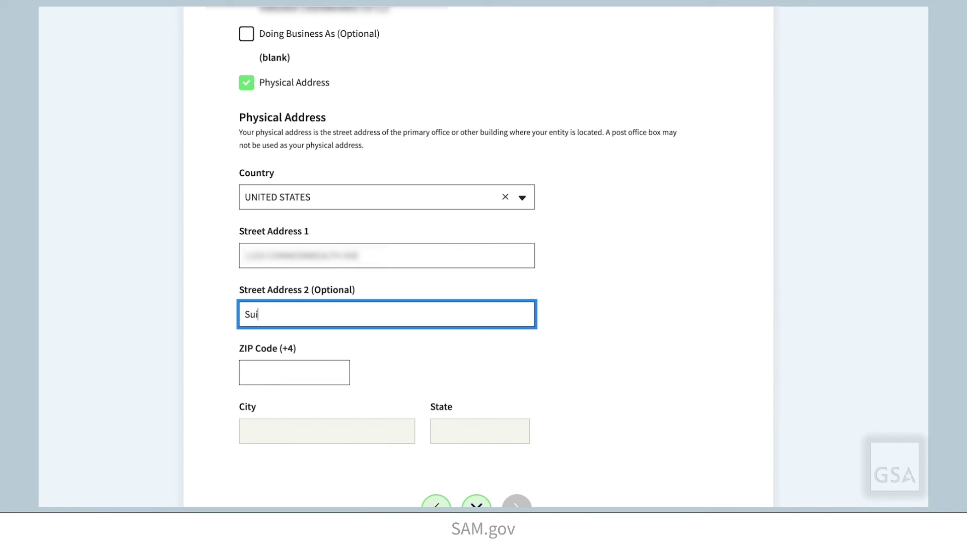
left_click(263, 379)
type("22301")
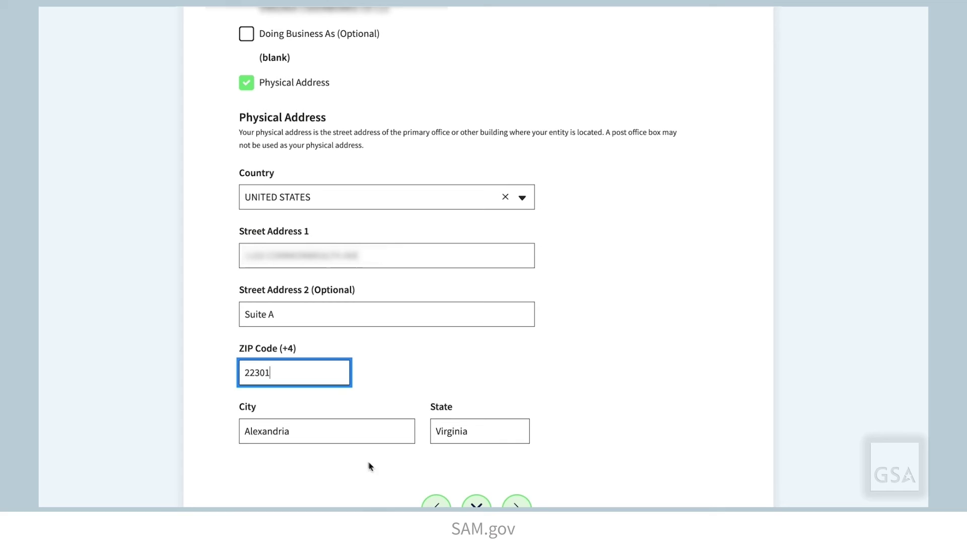
scroll(362, 434, "down", 1)
left_click(517, 454)
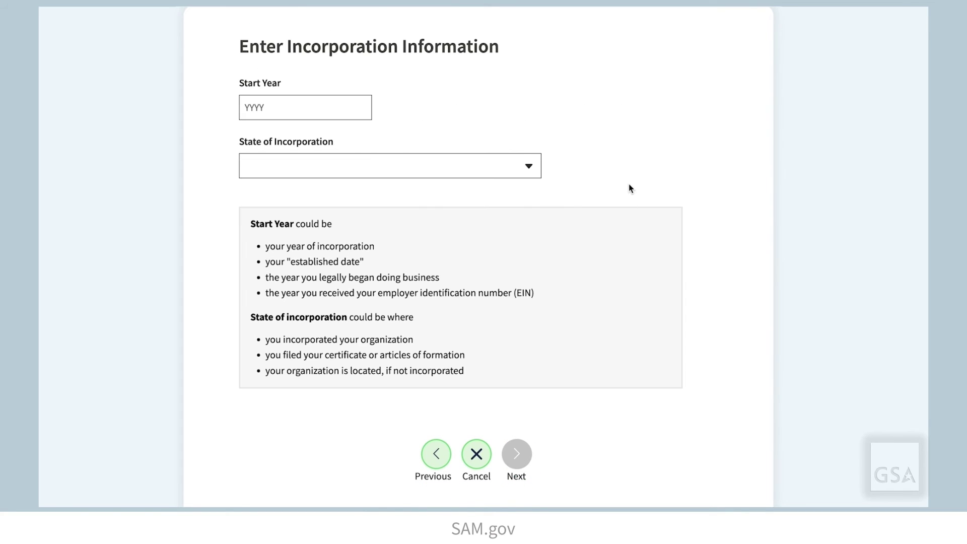
- Enter 2016 as the incorporation start year and Virginia as the state of incorporation
scroll(623, 189, "up", 1)
left_click(297, 140)
type("2016")
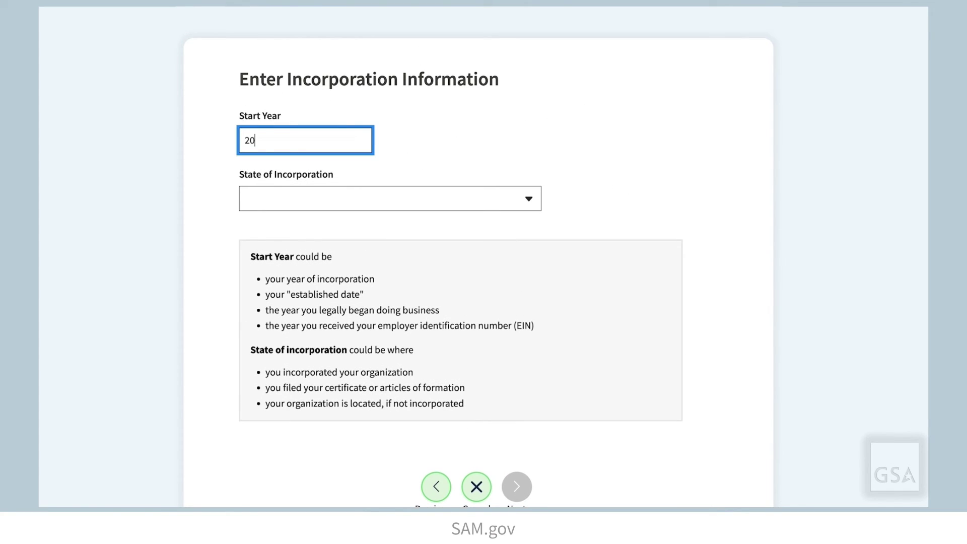
left_click(374, 202)
type("virginia")
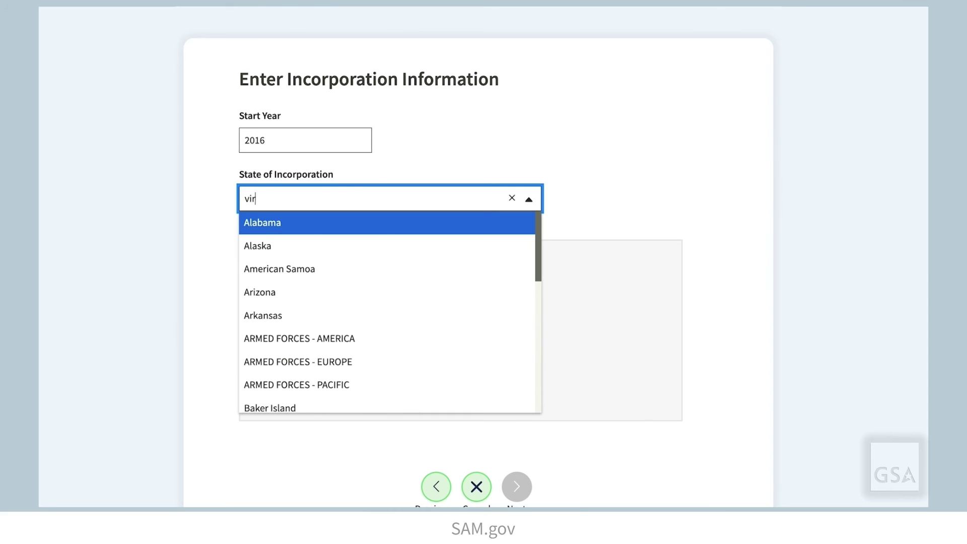
left_click(372, 222)
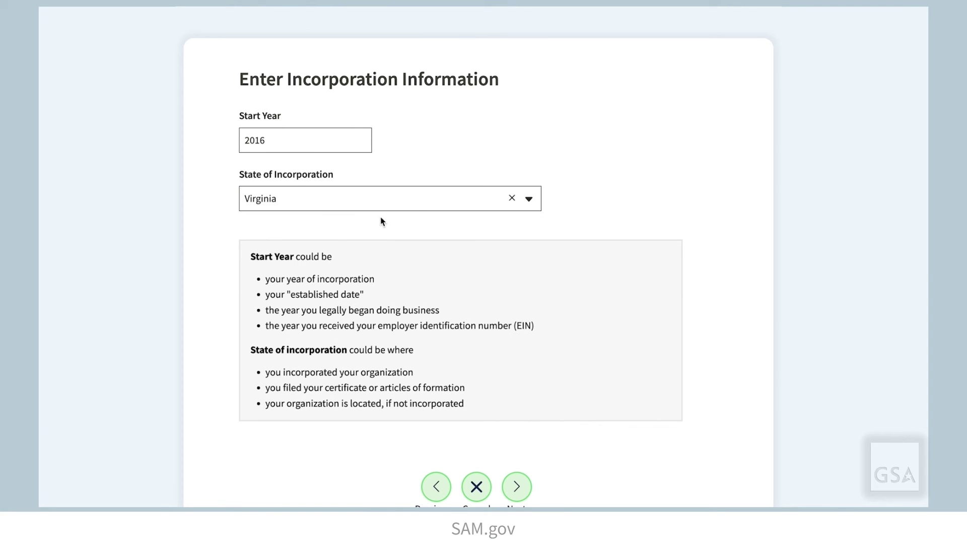
scroll(734, 234, "down", 1)
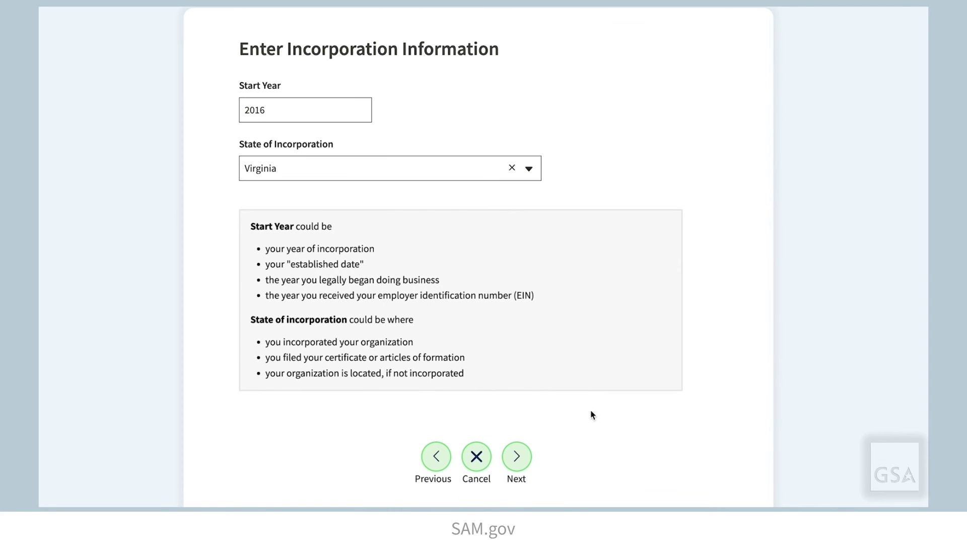
left_click(531, 460)
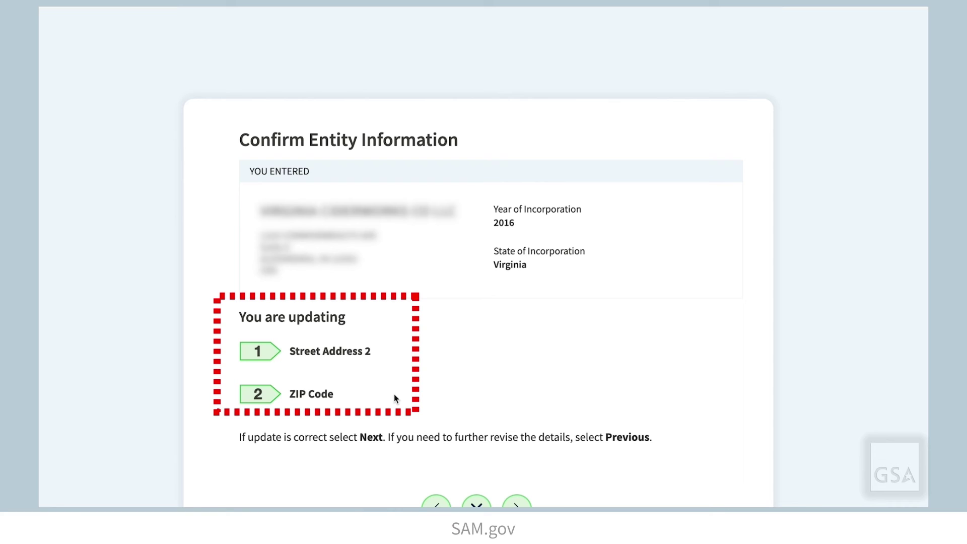
- Accept the Street Address 2 and ZIP code updates on the confirmation page
left_click(516, 502)
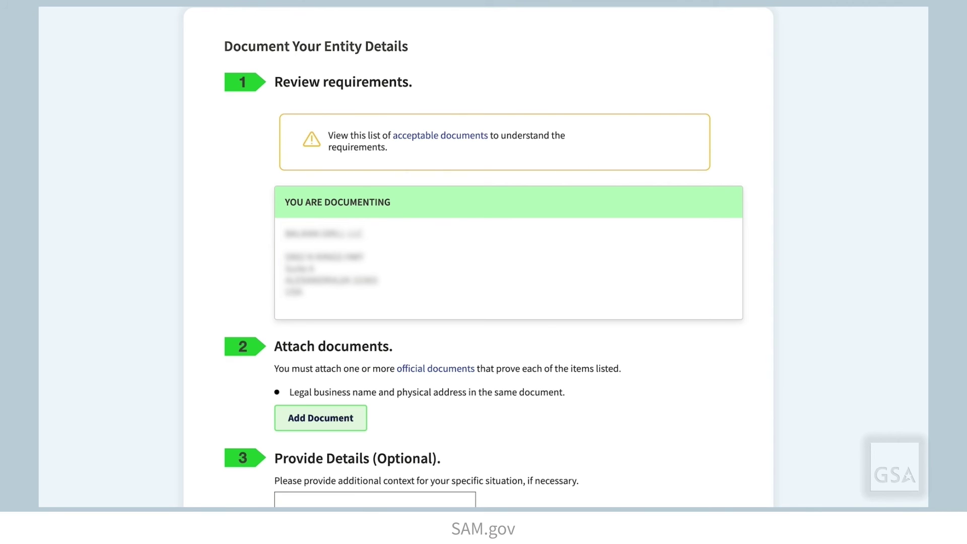
- Review the acceptable documents list and select the EIN IRS file for upload
left_click(450, 140)
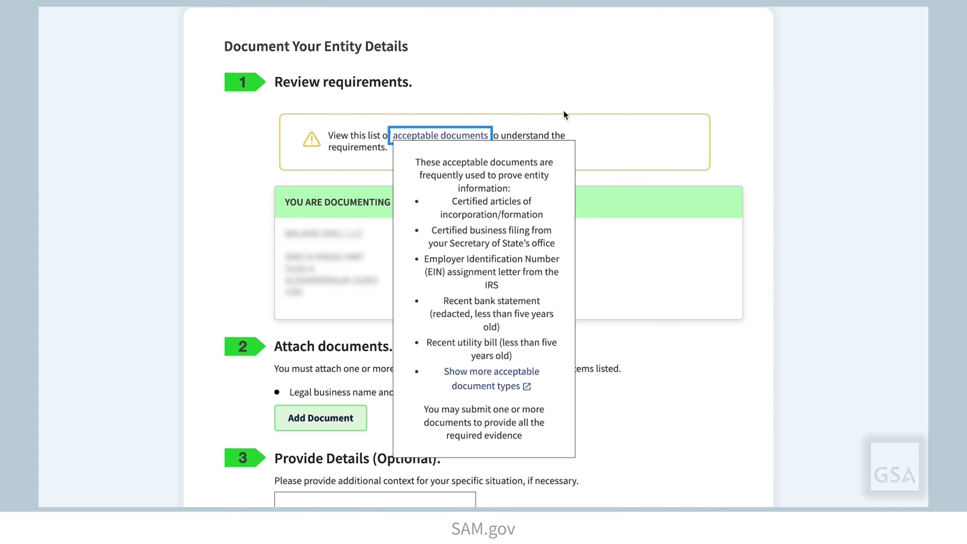
key("Escape")
left_click(418, 422)
left_click(347, 423)
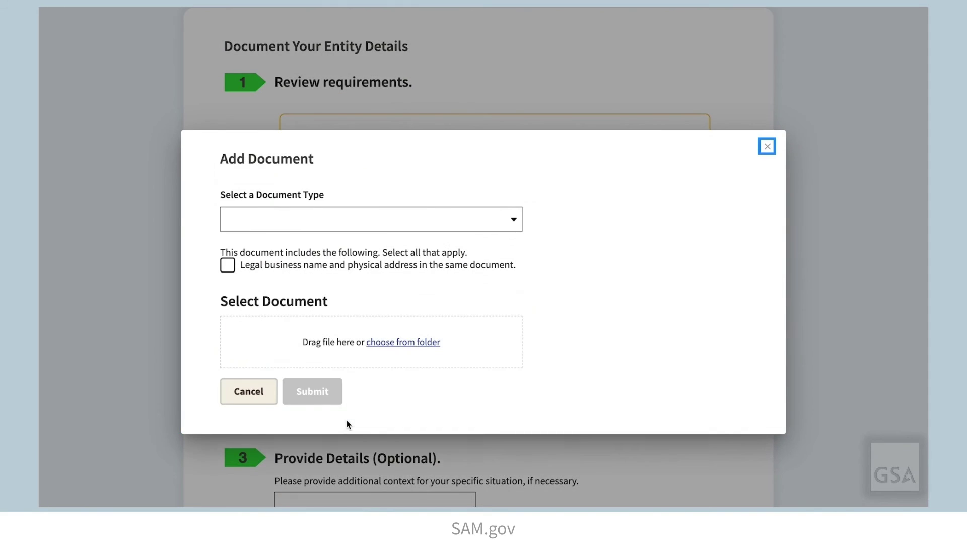
left_click(397, 341)
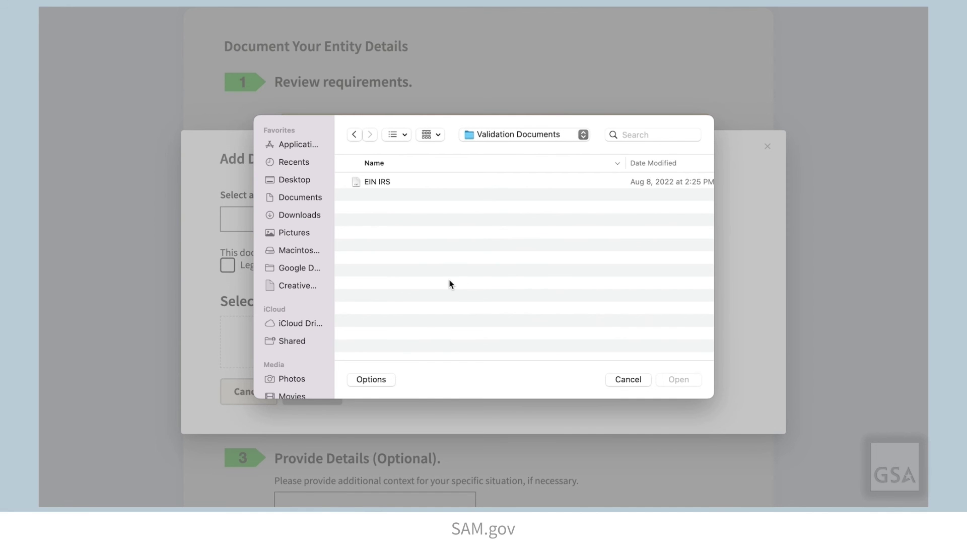
left_click(398, 181)
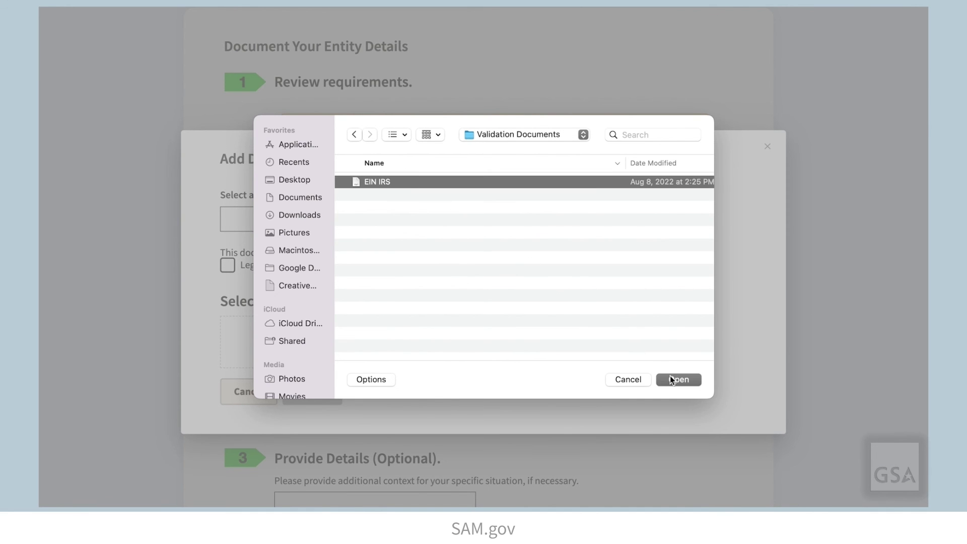
left_click(672, 379)
- Mark the file as IRS EIN documentation showing business name and address, and submit it
left_click(359, 221)
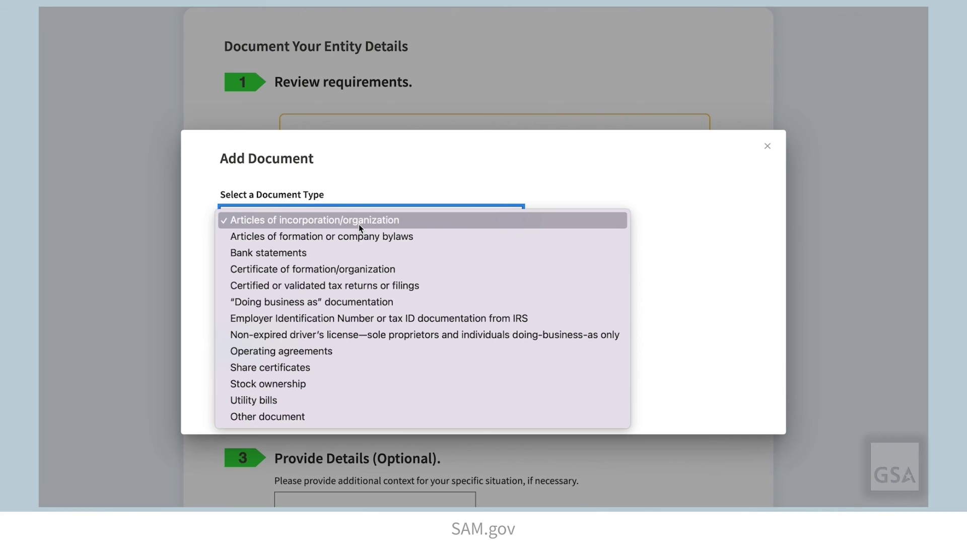
left_click(354, 316)
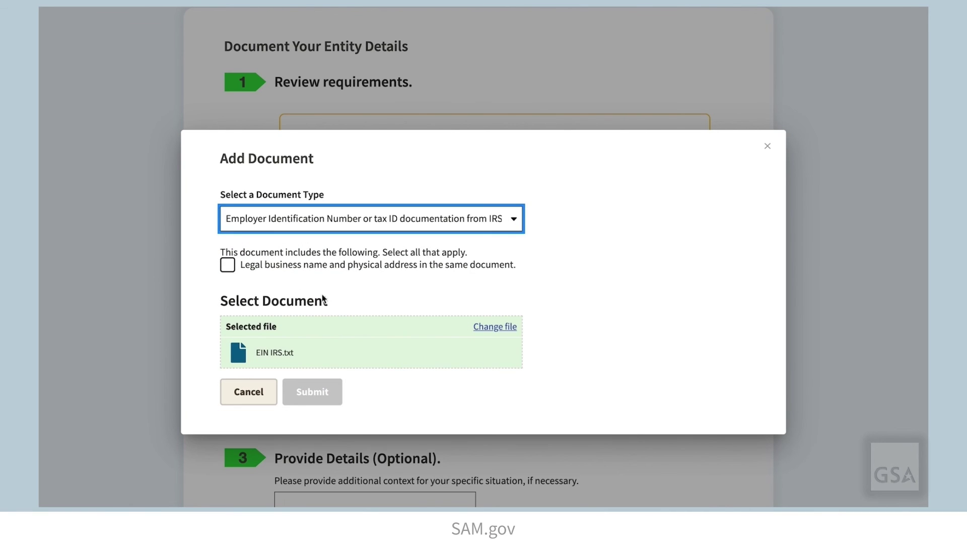
left_click(227, 265)
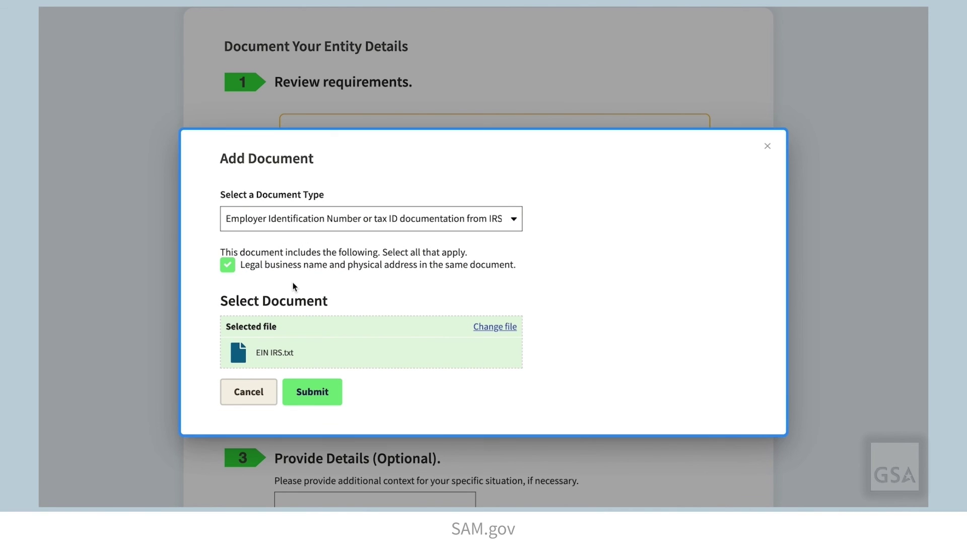
left_click(335, 391)
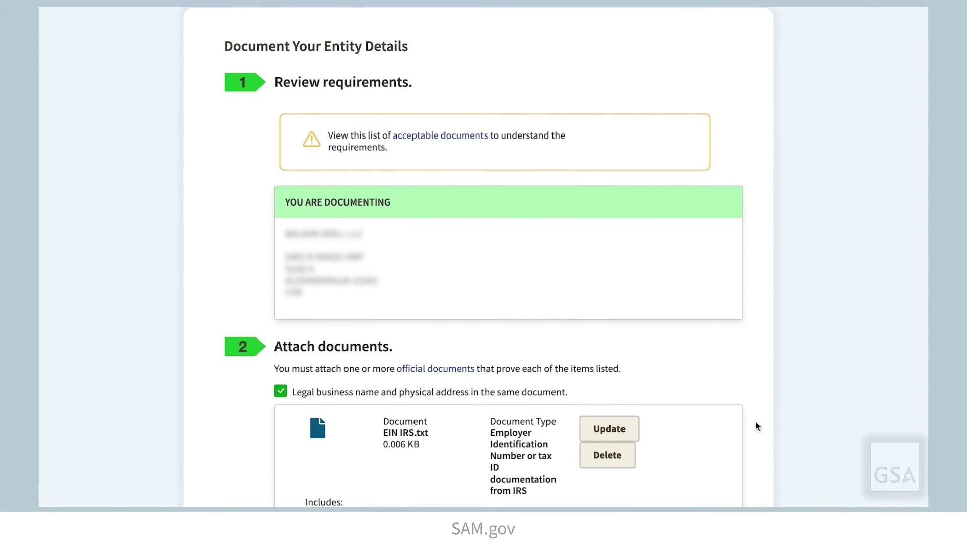
scroll(756, 436, "down", 3)
scroll(756, 436, "down", 4)
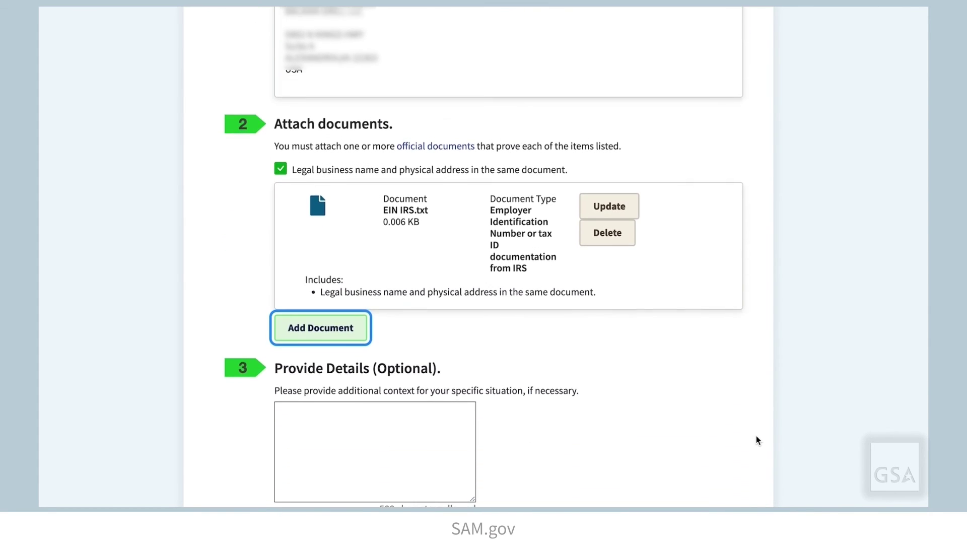
left_click(518, 434)
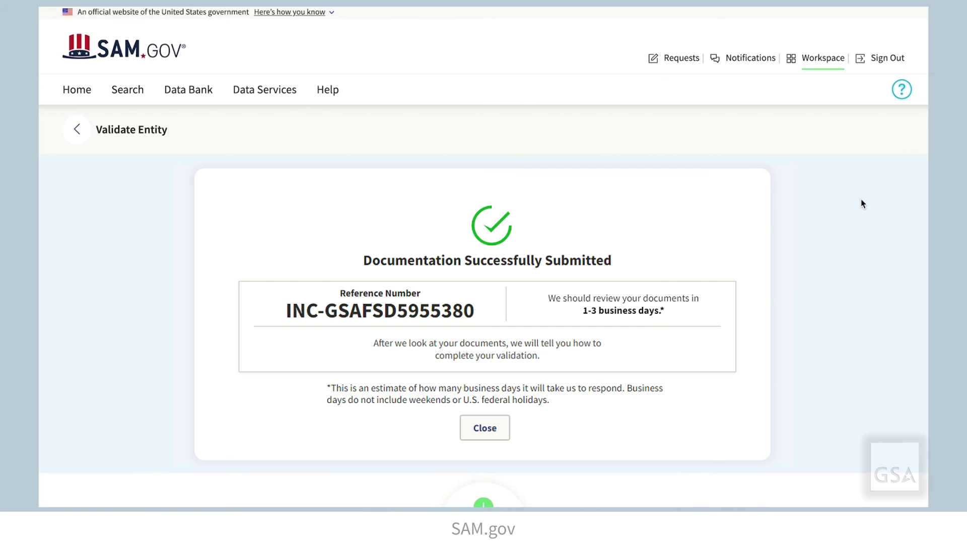